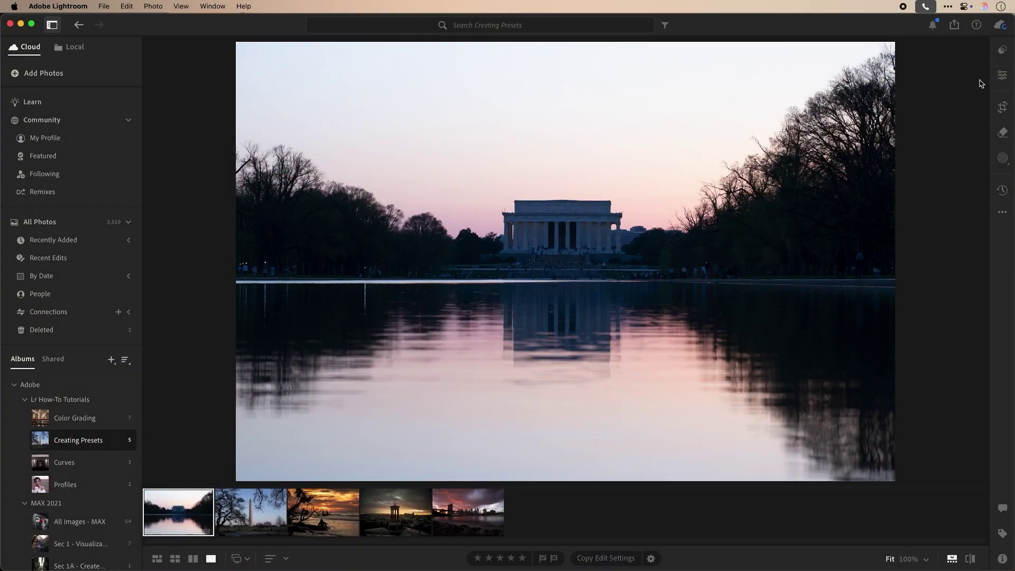
- Show the User Presets list under the Yours tab beside the Lincoln Memorial photo
left_click(1002, 50)
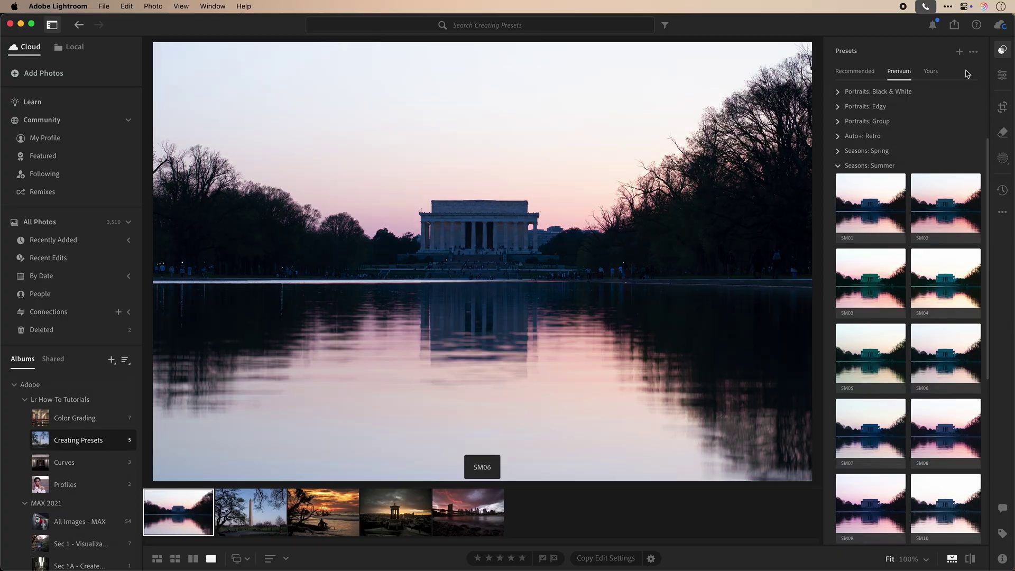
left_click(930, 71)
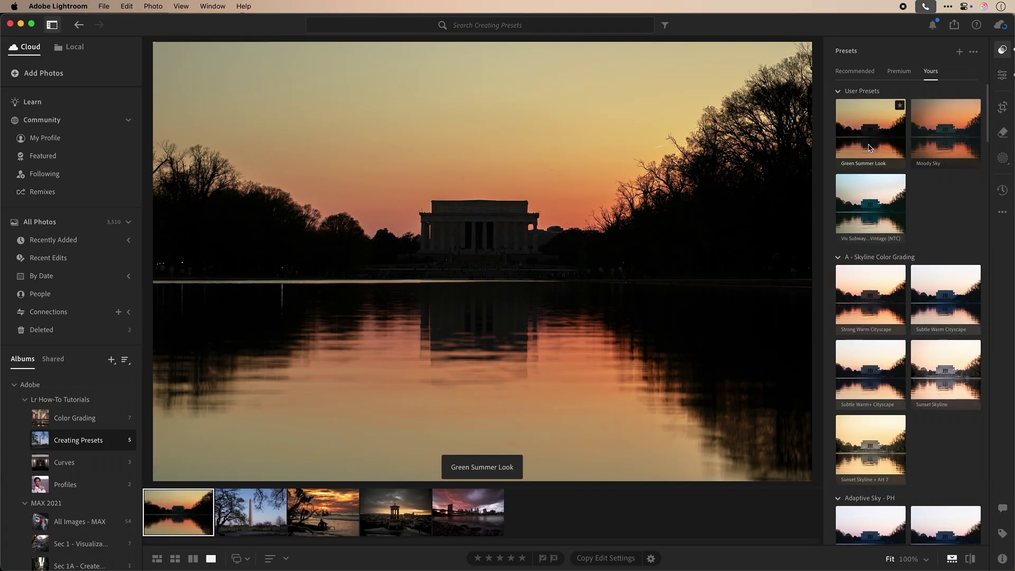
- Compare the roller coaster's green-sky edit against the original photo
left_click(869, 215)
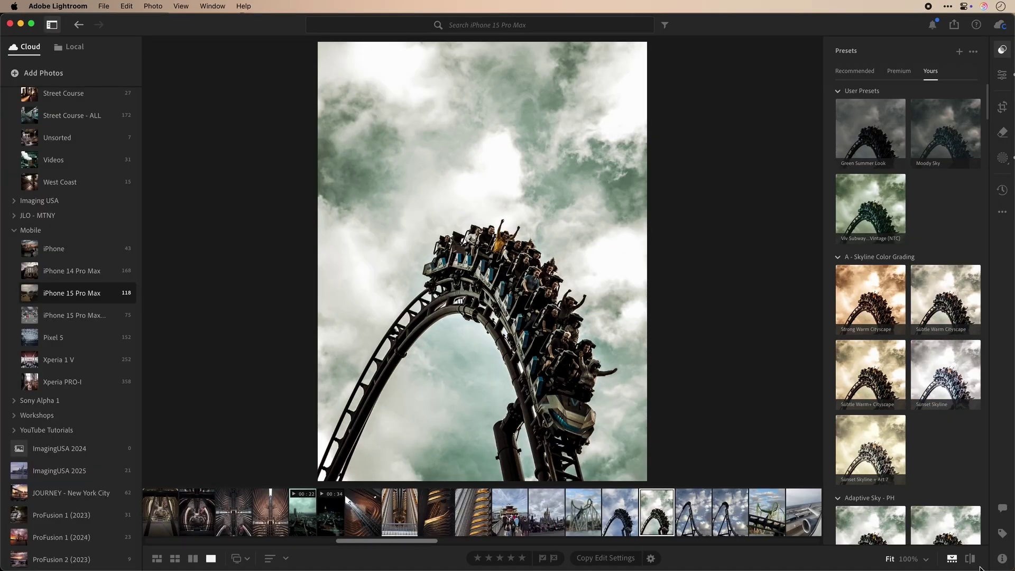
left_click(969, 558)
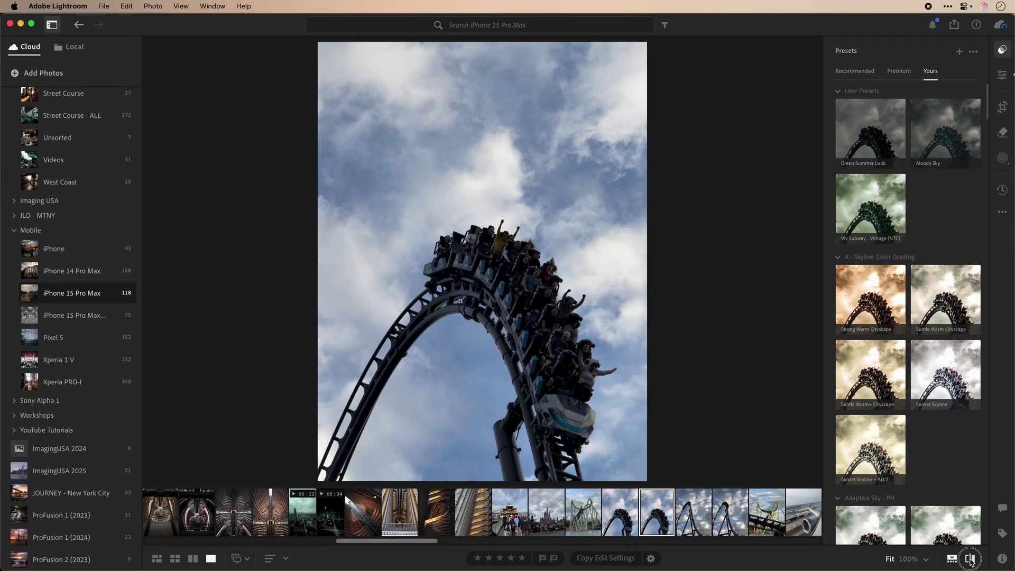
left_click(970, 558)
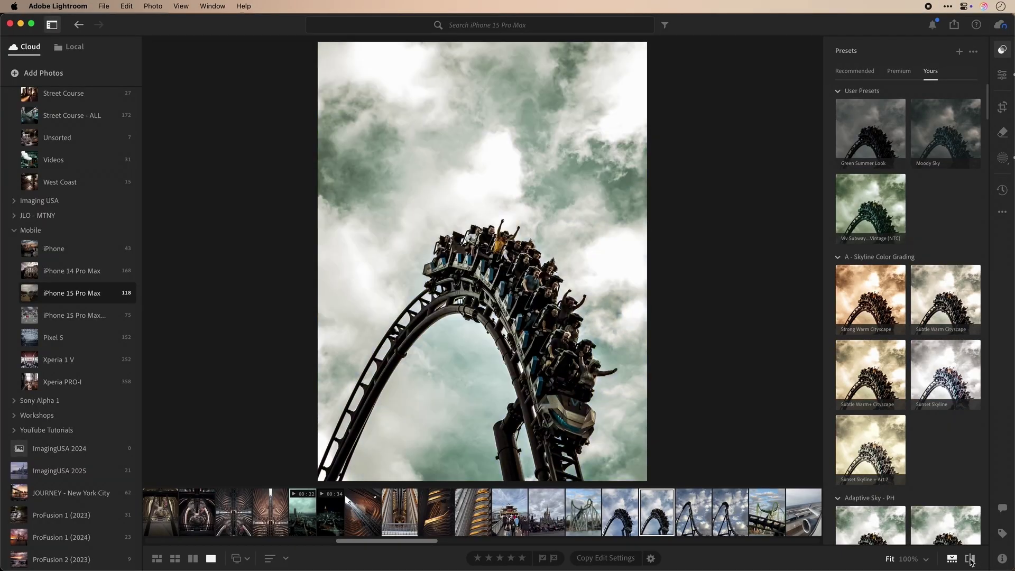
- Save the edit as user preset 'Coaster Sky' and move to the green Hulk coaster photo
left_click(960, 51)
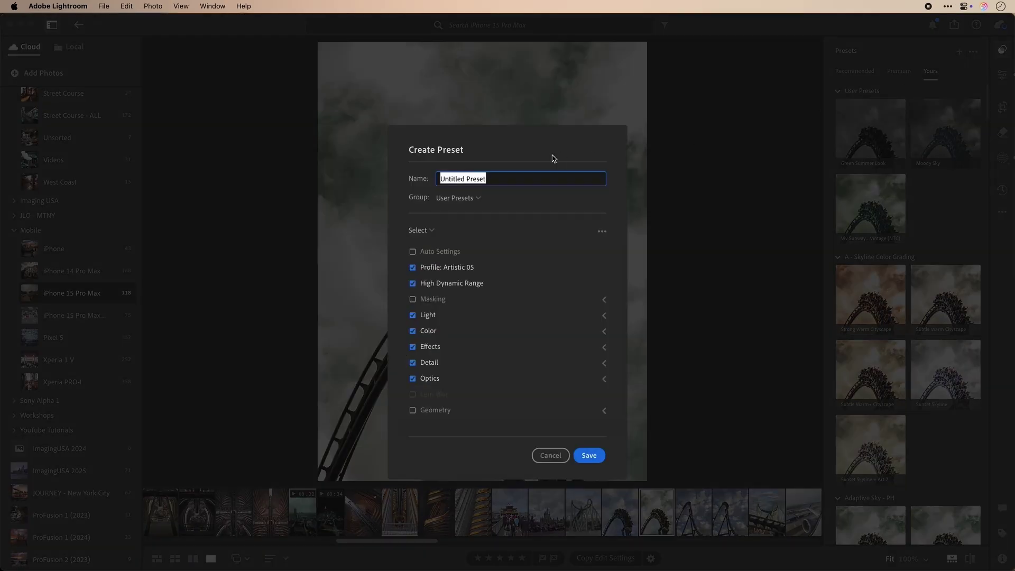
type("Coaster Sky")
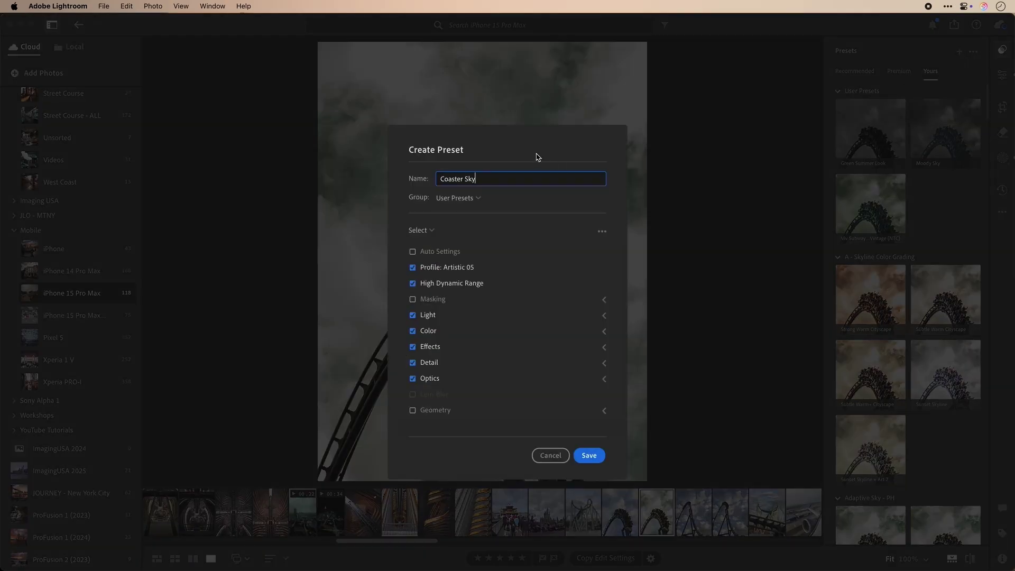
left_click(589, 456)
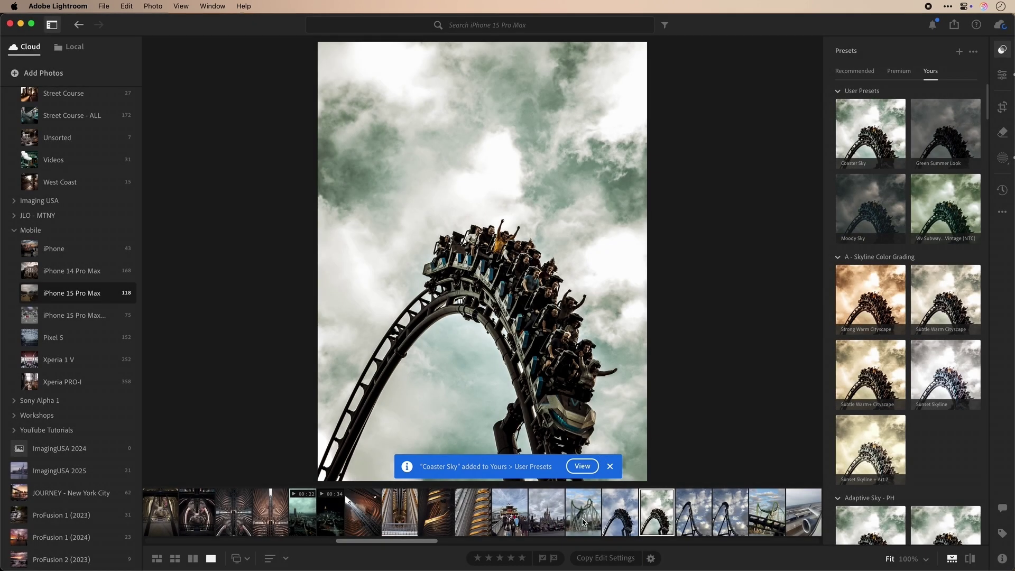
left_click(584, 521)
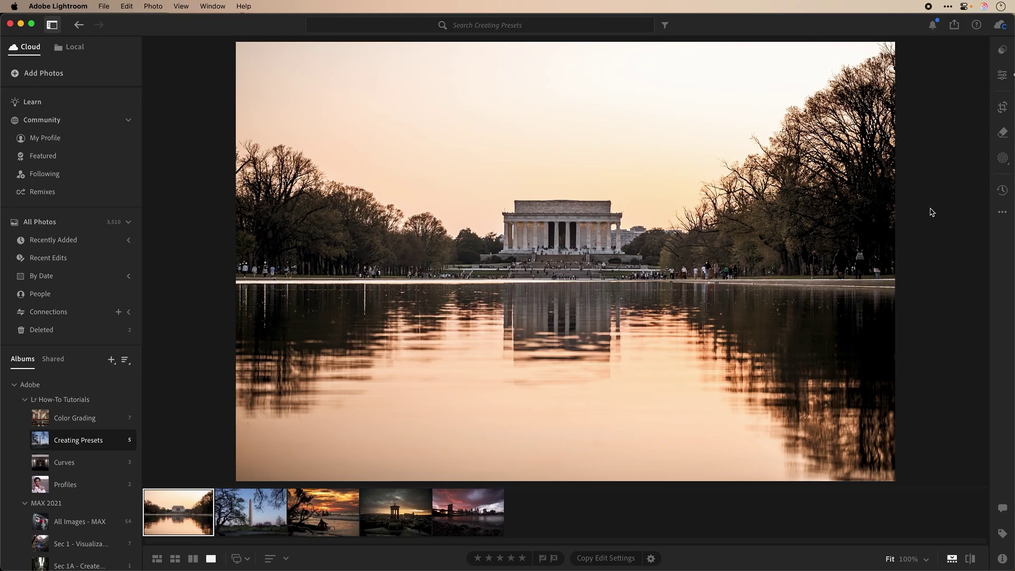
- Browse the Premium presets, then list Yours, now including Coaster Sky, beside the Lincoln Memorial photo
left_click(1002, 51)
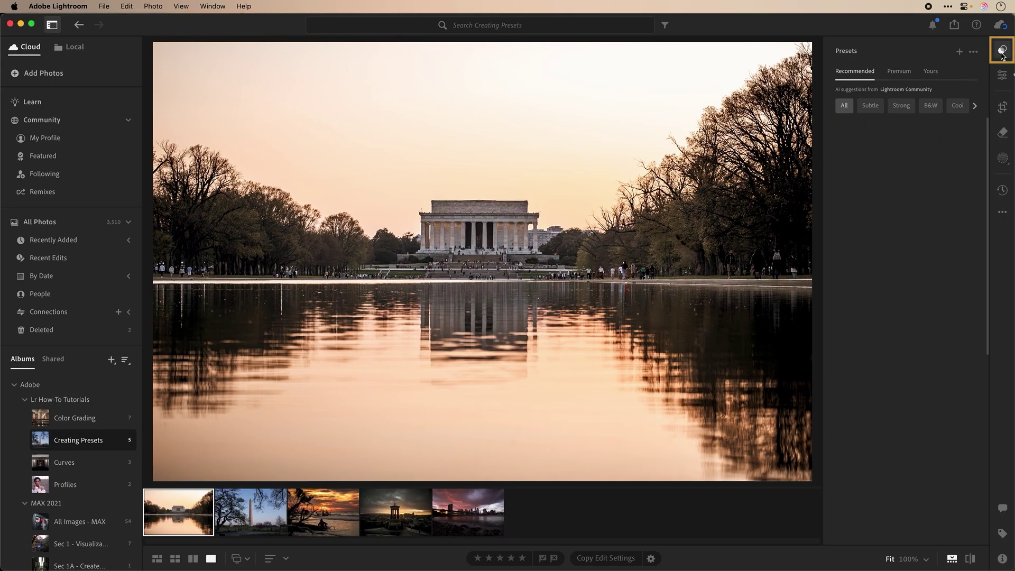
left_click(895, 72)
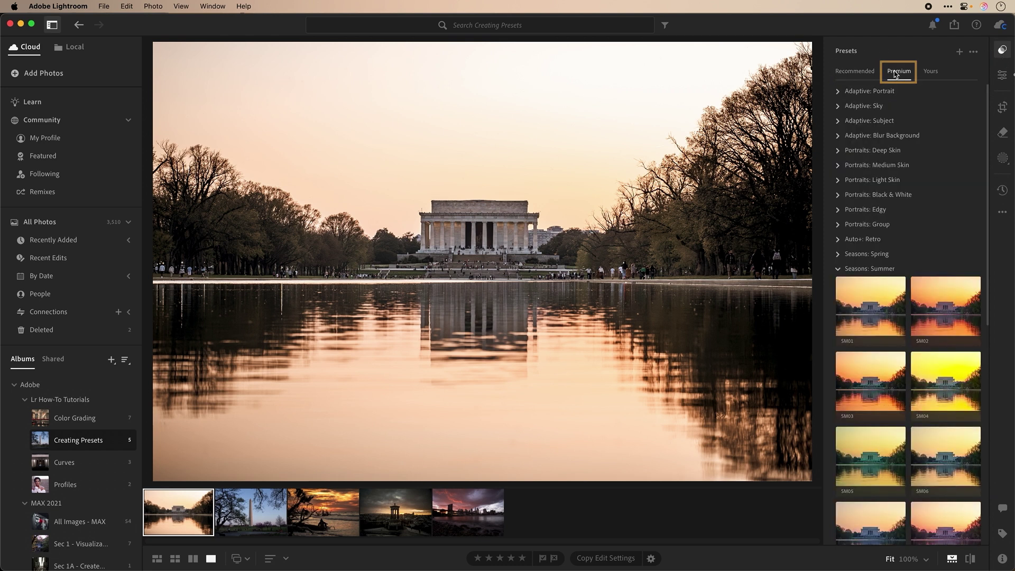
left_click(927, 74)
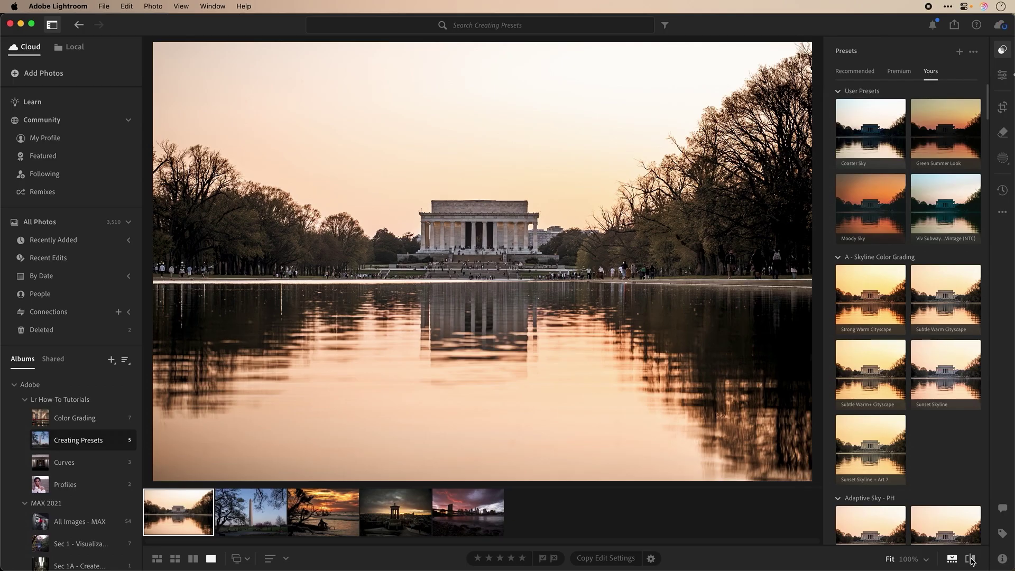
- Check the warm edit against the original, then save it as user preset 'Lincoln Mem Sunset'
left_click(970, 559)
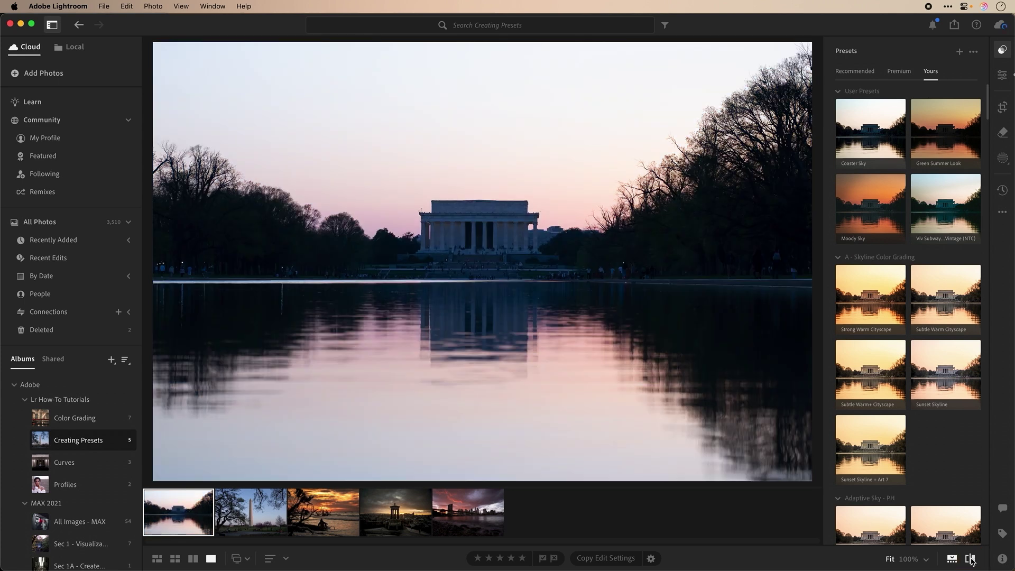
left_click(970, 559)
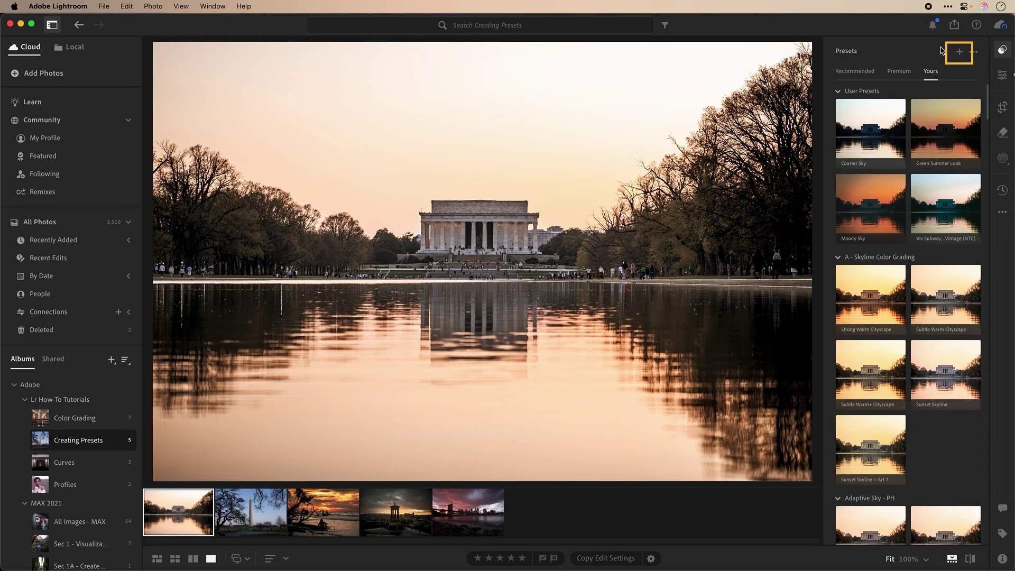
left_click(959, 52)
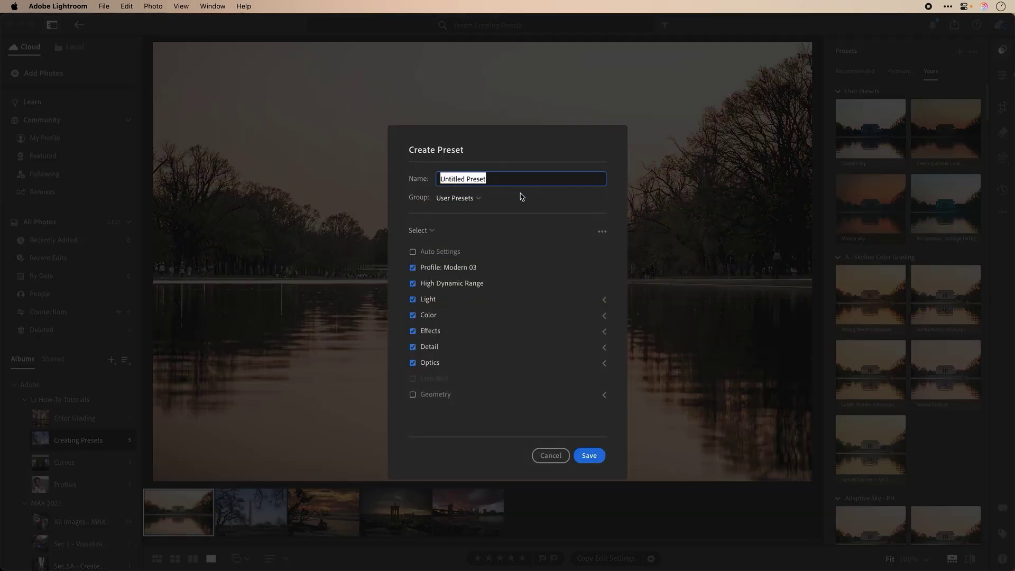
type("Lincoln Mem")
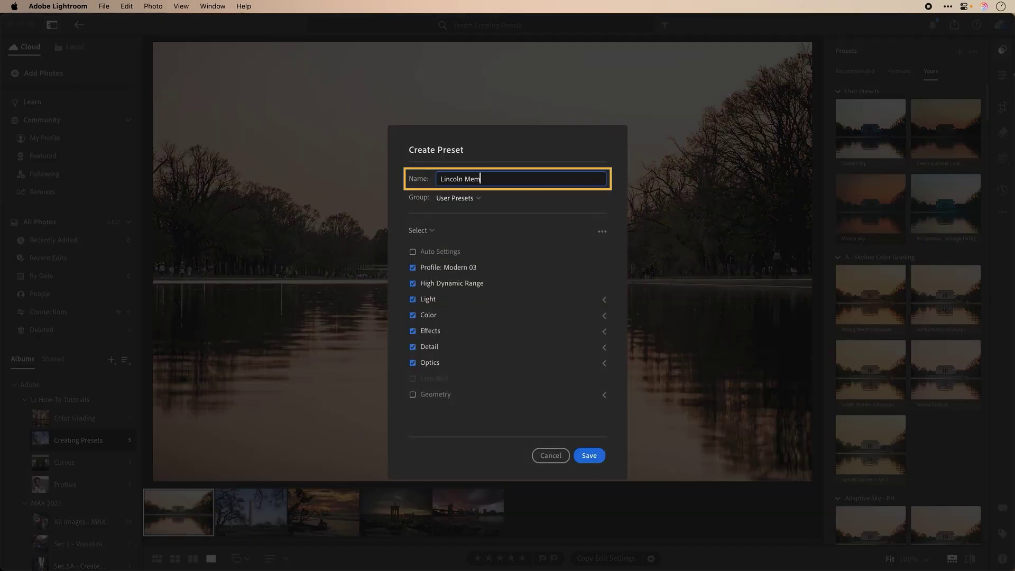
type(" Sunset")
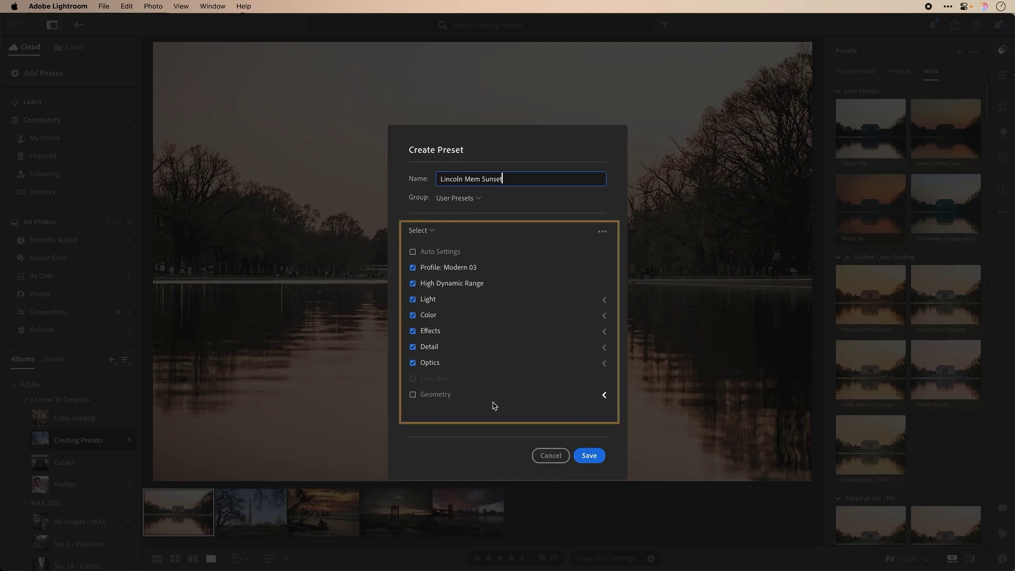
left_click(590, 457)
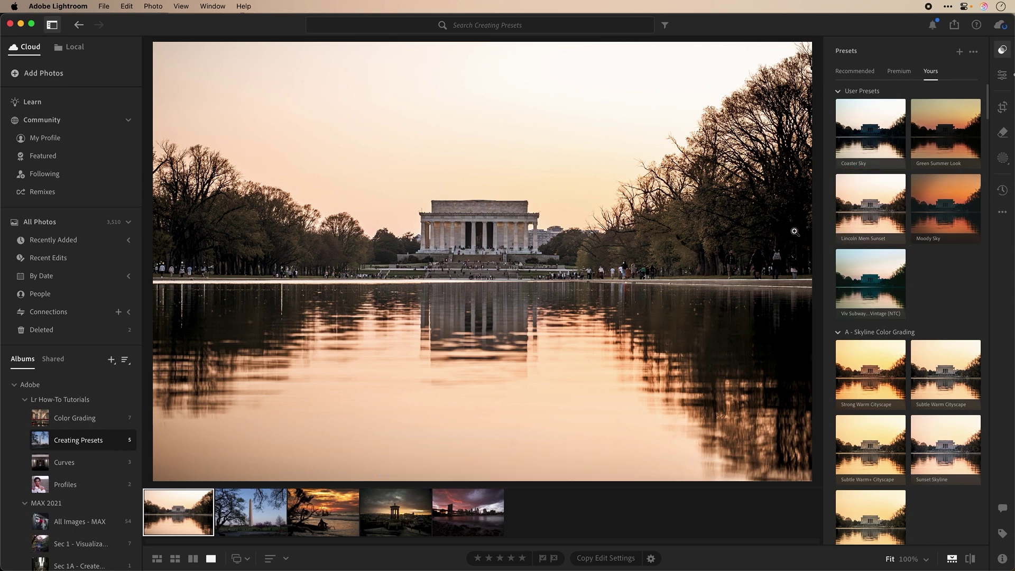
- Apply the Lincoln Mem Sunset preset to the Washington Monument photo
left_click(261, 526)
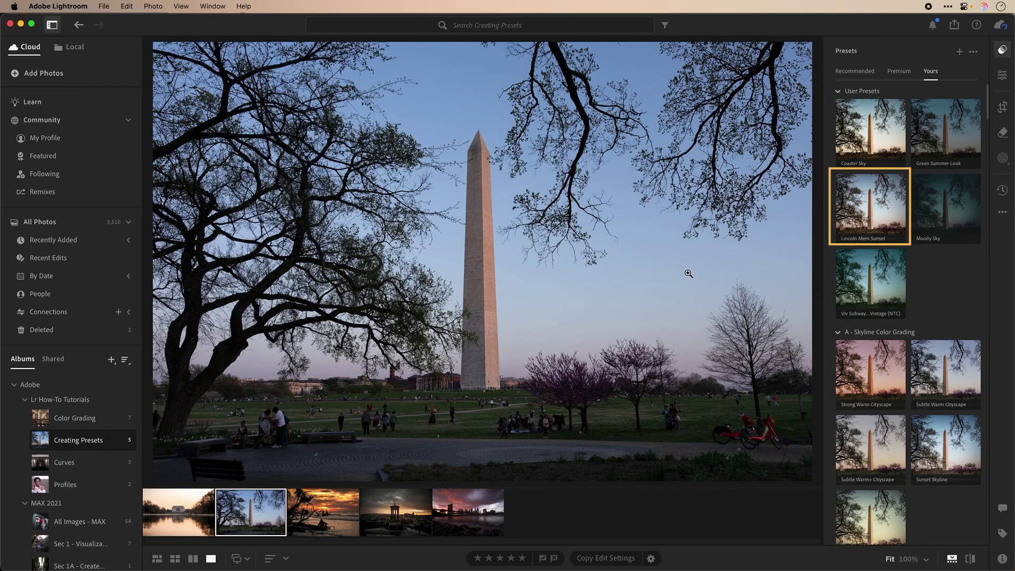
left_click(872, 210)
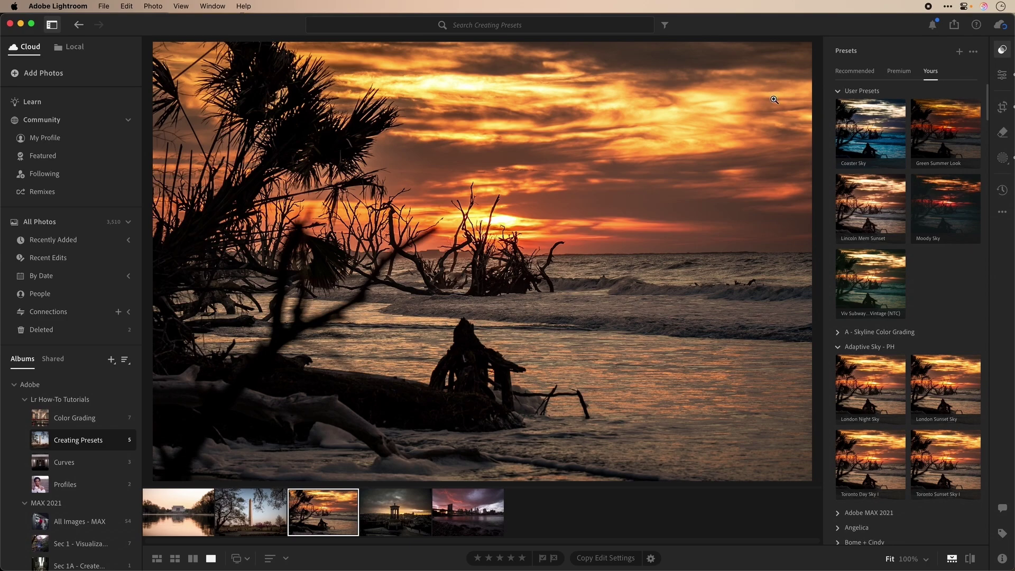
- Create preset 'Sc Sunrise' in the Adaptive Sky - PH group, including only the Sky mask
left_click(959, 51)
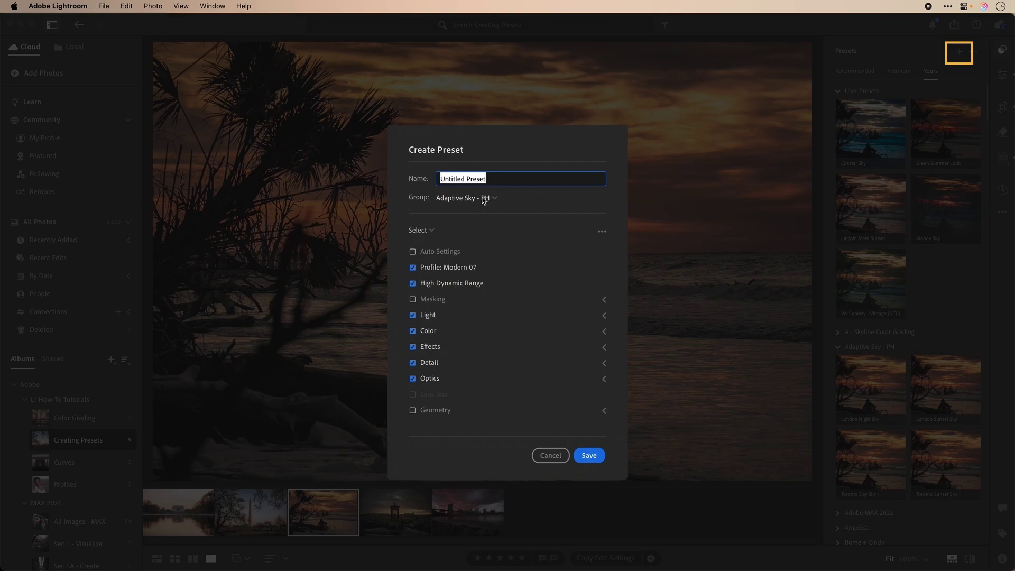
type("Sc Sunrise")
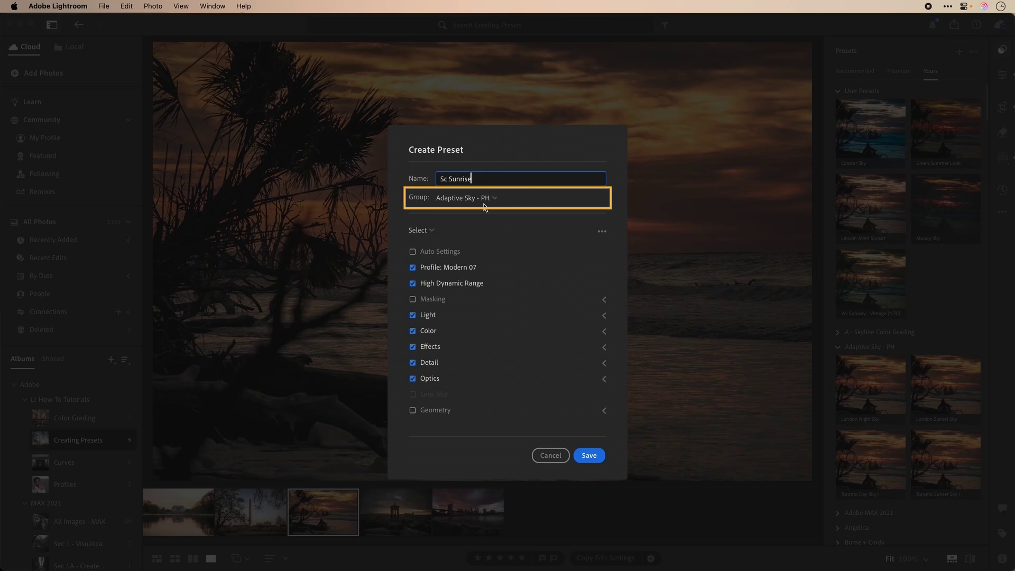
left_click(485, 205)
left_click(555, 206)
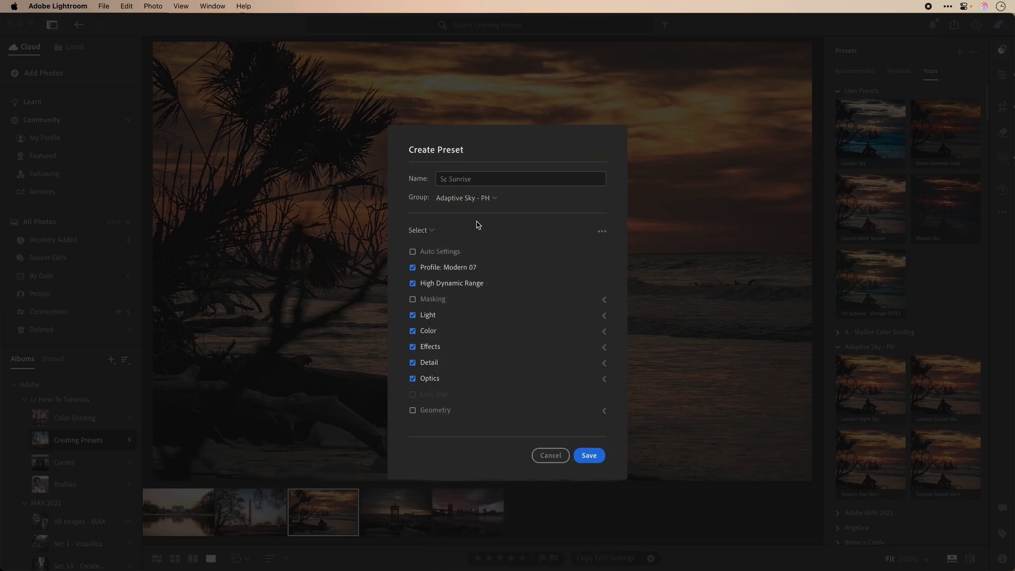
left_click(429, 236)
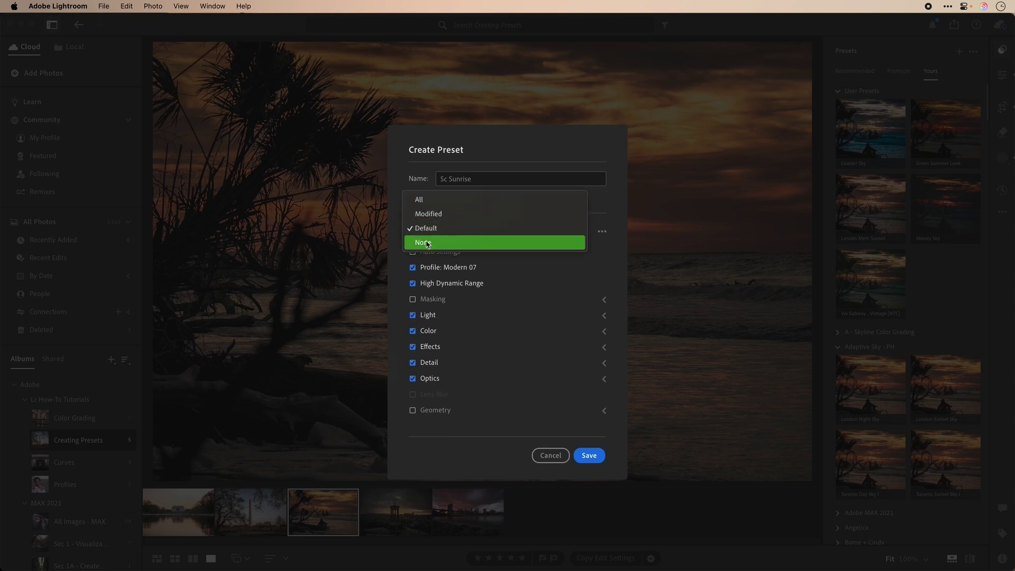
left_click(427, 244)
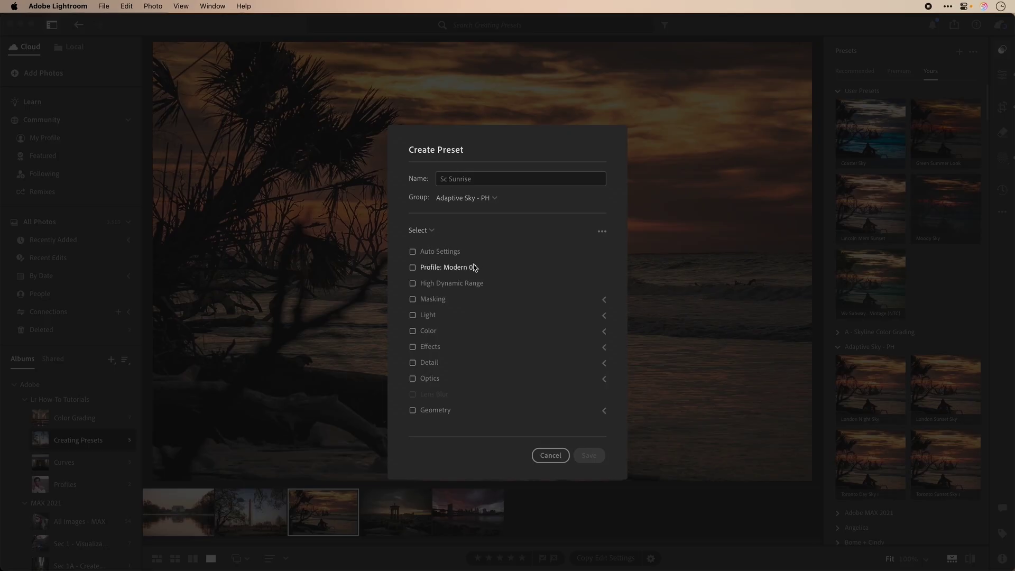
left_click(475, 302)
left_click(604, 300)
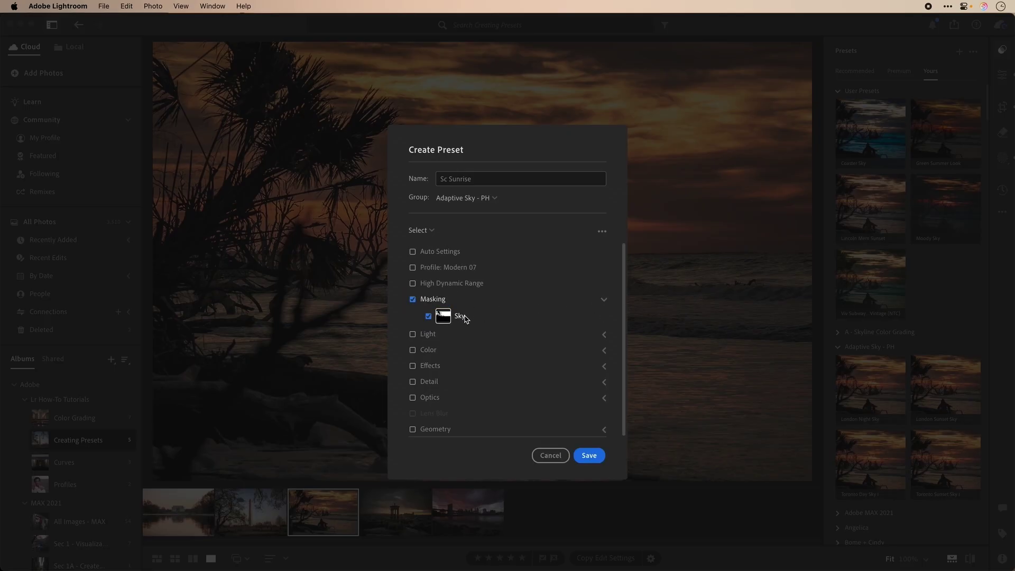
left_click(589, 456)
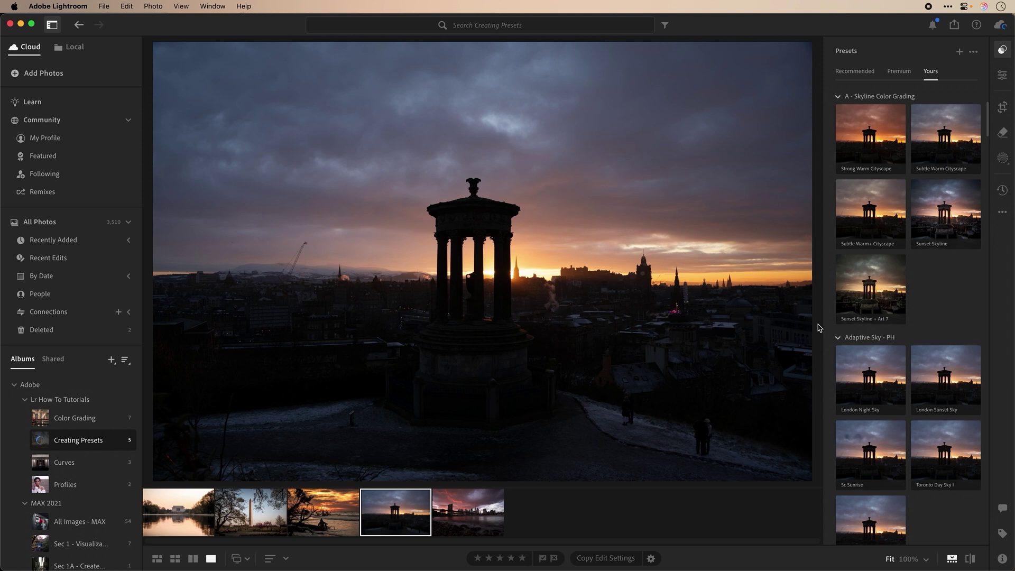
- Try Strong Warm, Subtle Warm, Subtle Warm+ Cityscape, Sunset Skyline and Sunset Skyline + Art 7 on the monument
left_click(861, 138)
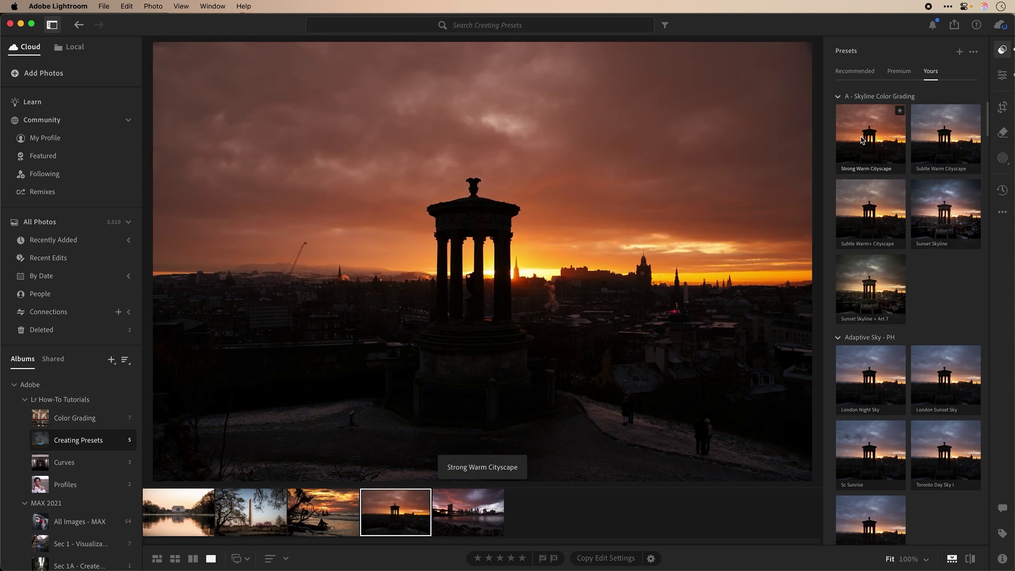
left_click(941, 142)
left_click(940, 206)
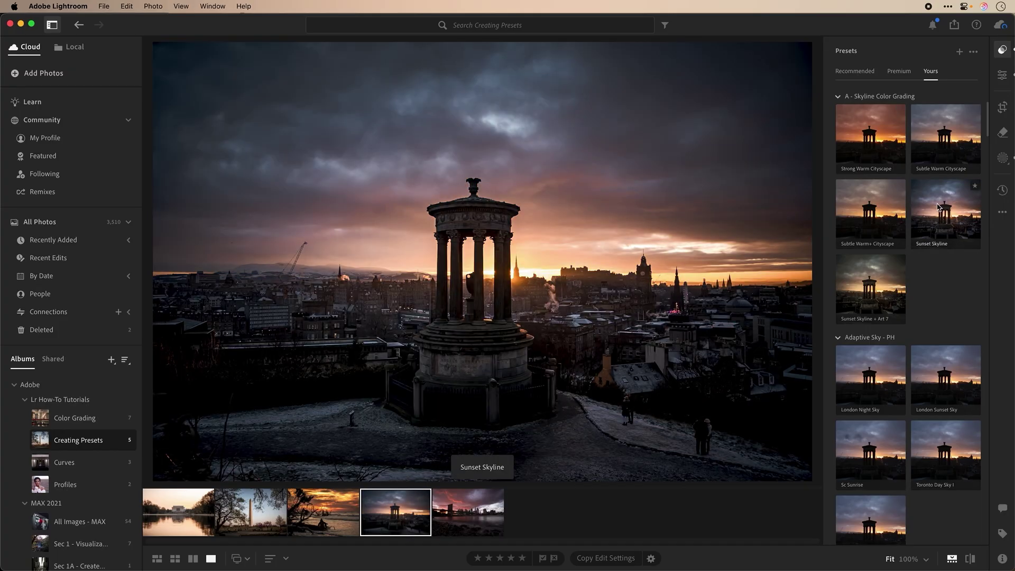
left_click(882, 222)
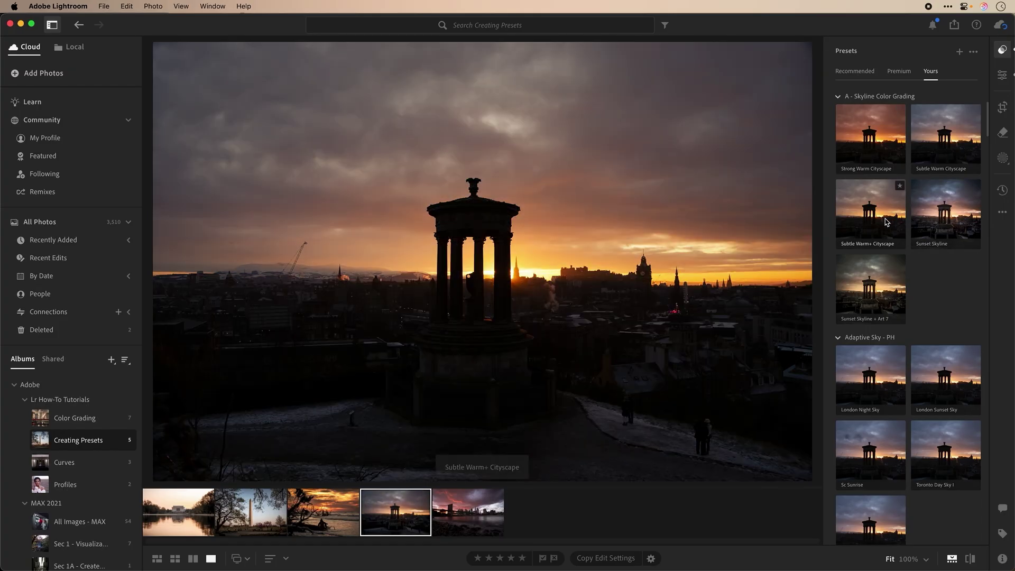
left_click(869, 279)
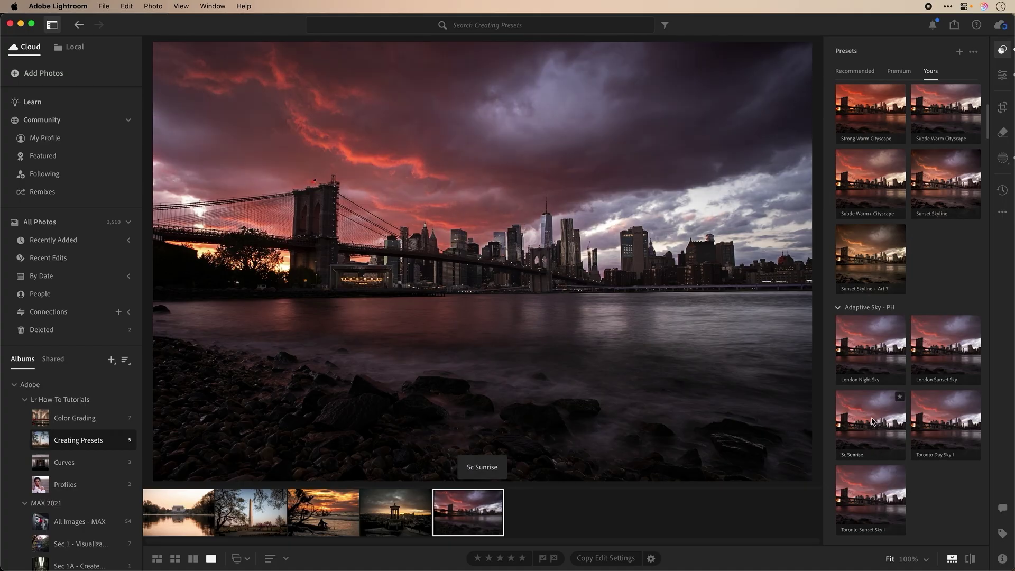
- Apply London Sunset Sky from the Adaptive Sky - PH group to the Brooklyn Bridge photo
left_click(954, 360)
left_click(954, 360)
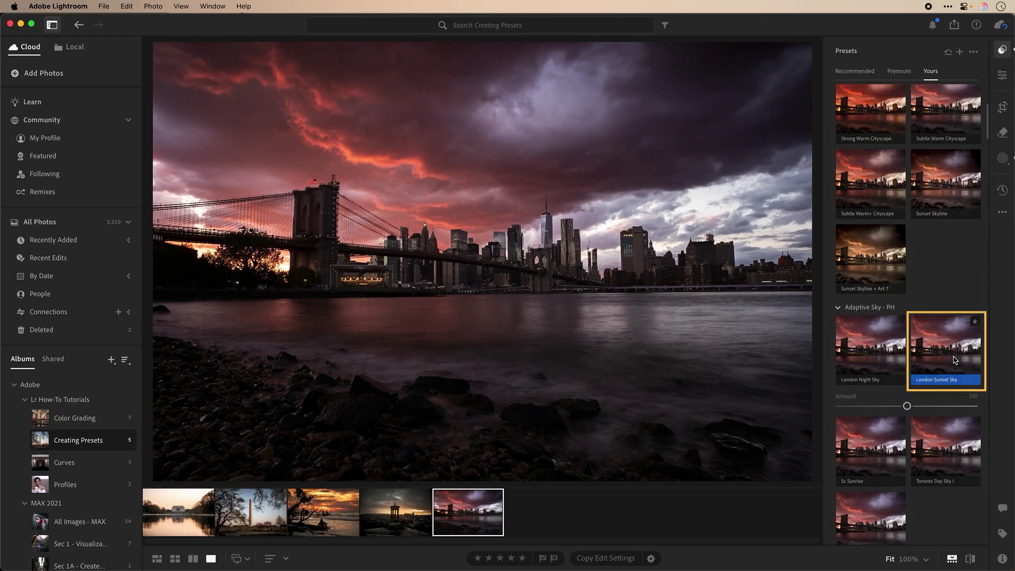